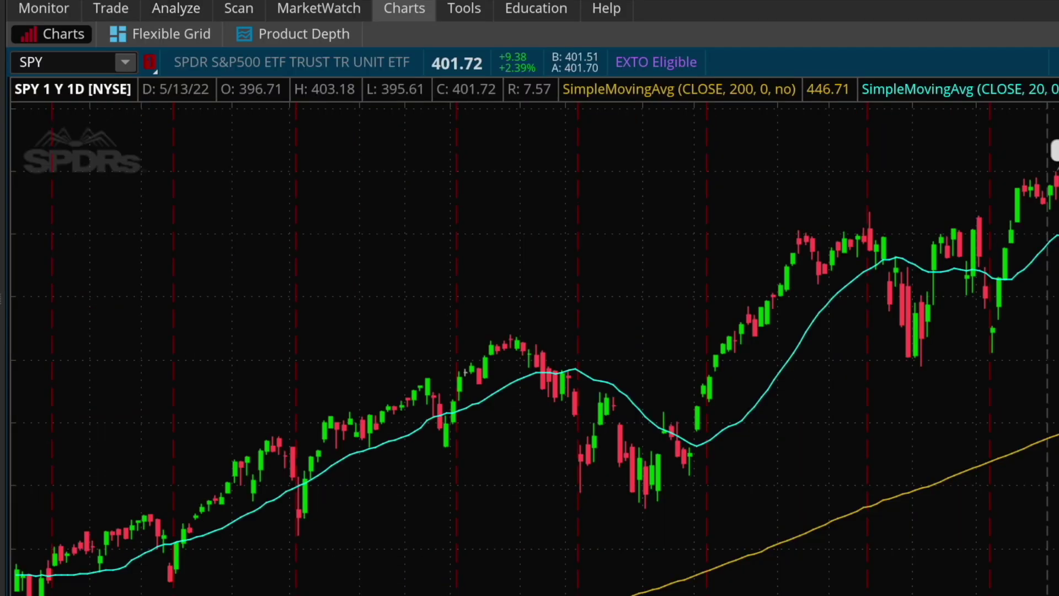
# - Open the SPY option chain for trading and expand the 17 JUN 22 expiration to browse its strikes
pyautogui.click(113, 8)
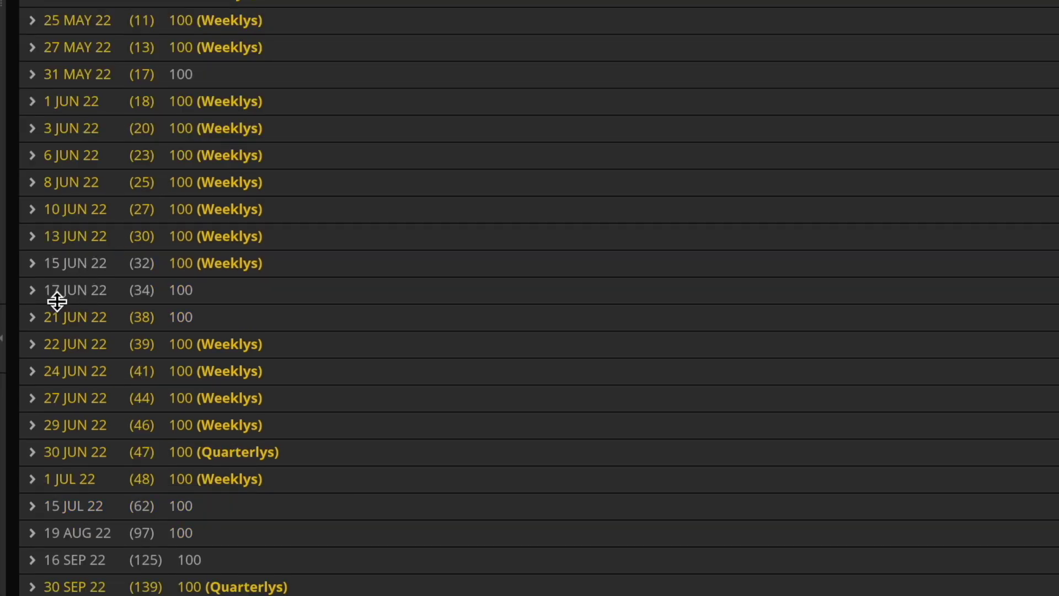
pyautogui.click(95, 297)
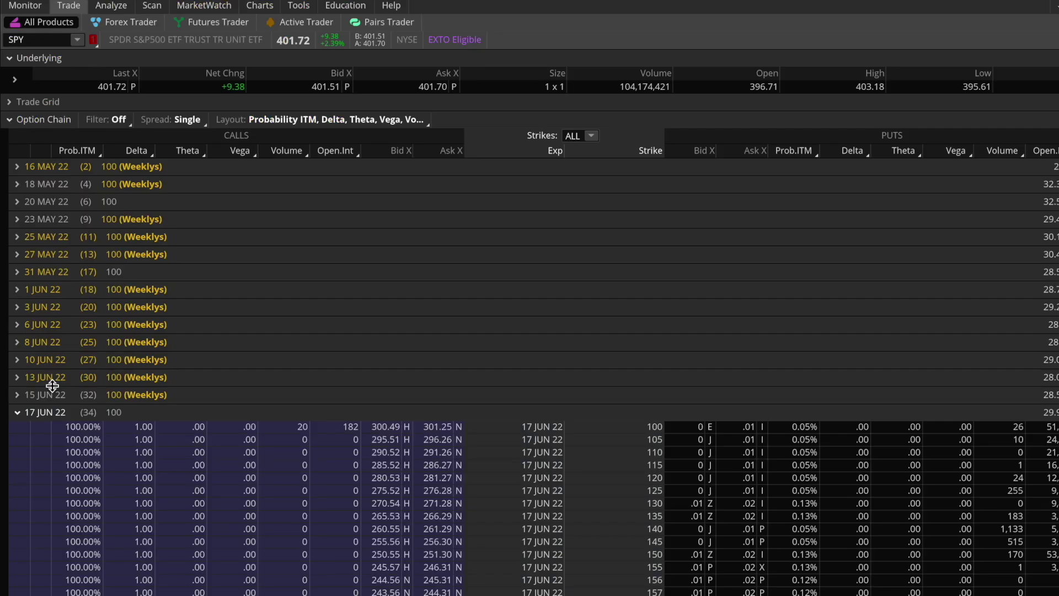
pyautogui.scroll(-20, 88, 297)
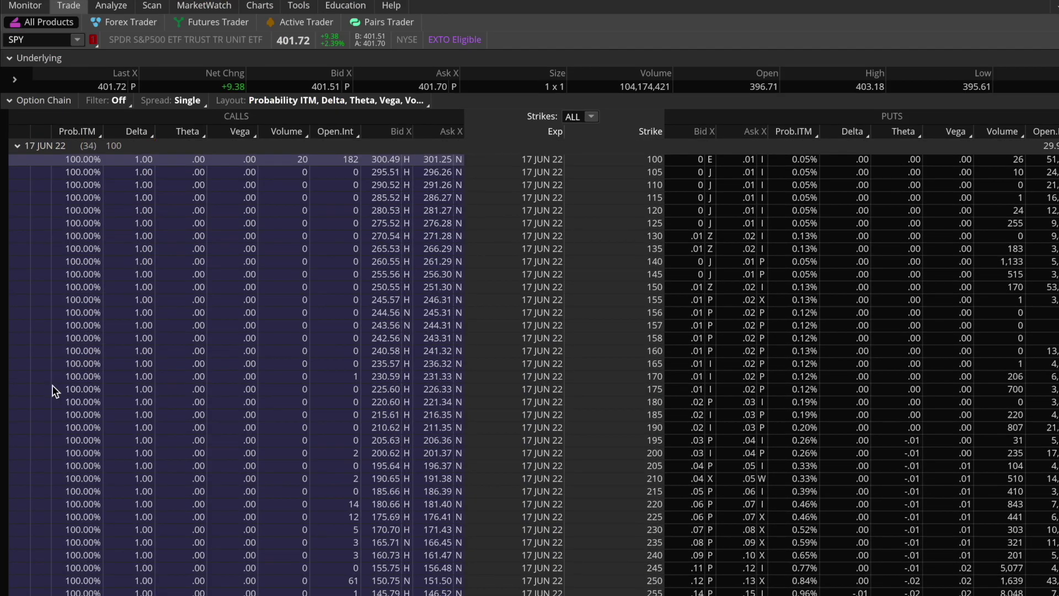
pyautogui.scroll(-11, 52, 385)
pyautogui.scroll(3, 52, 385)
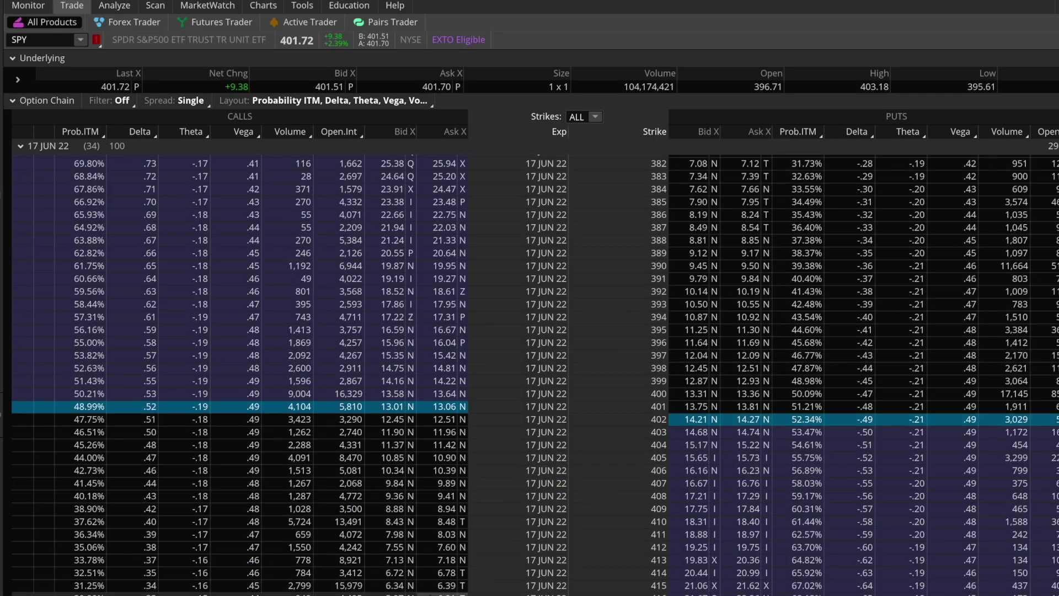
# - Select the 453 call and the 305 put in the 17 JUN 22 expiration
pyautogui.scroll(-10, 343, 568)
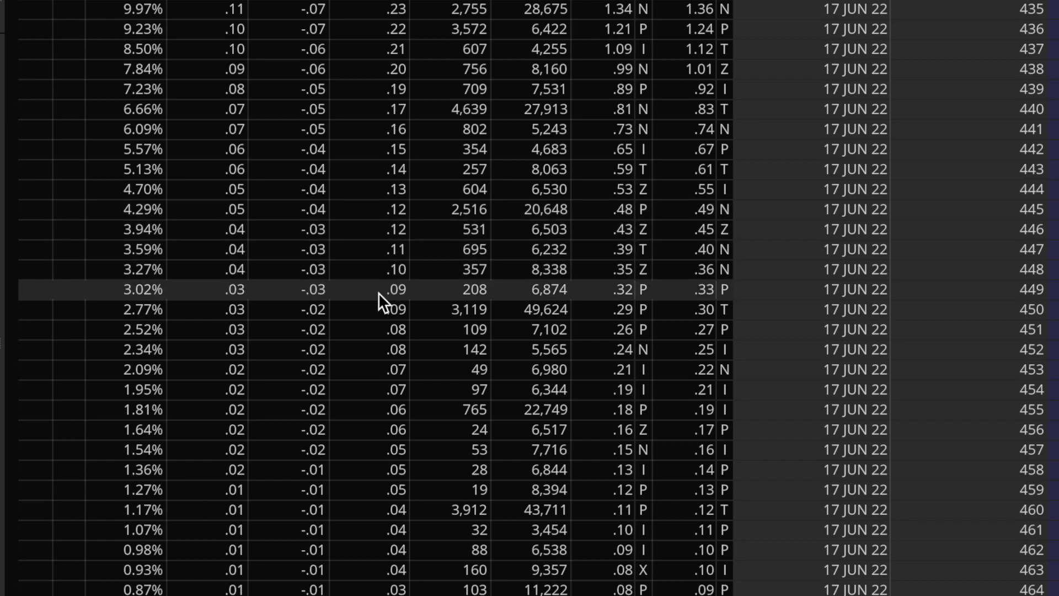
pyautogui.click(281, 371)
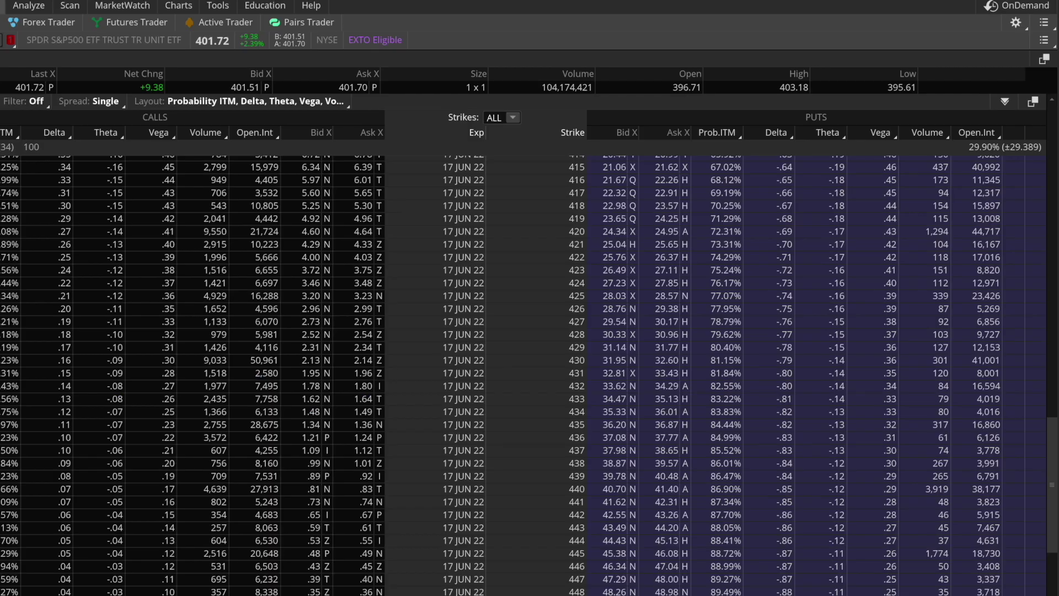
pyautogui.click(631, 399)
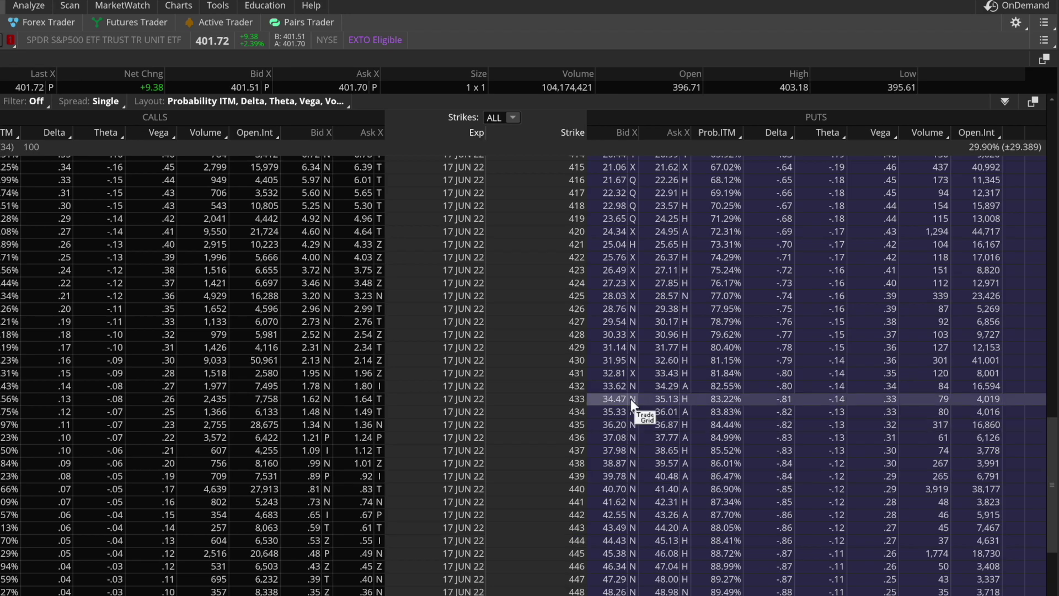
pyautogui.scroll(-4, 631, 400)
pyautogui.scroll(5, 631, 401)
pyautogui.scroll(15, 634, 408)
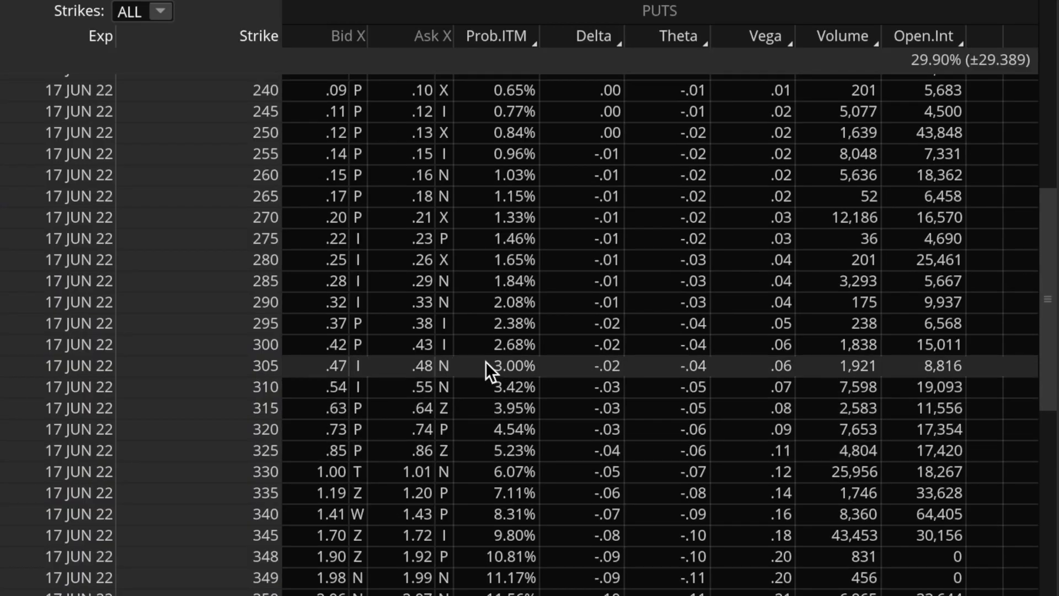
pyautogui.click(512, 364)
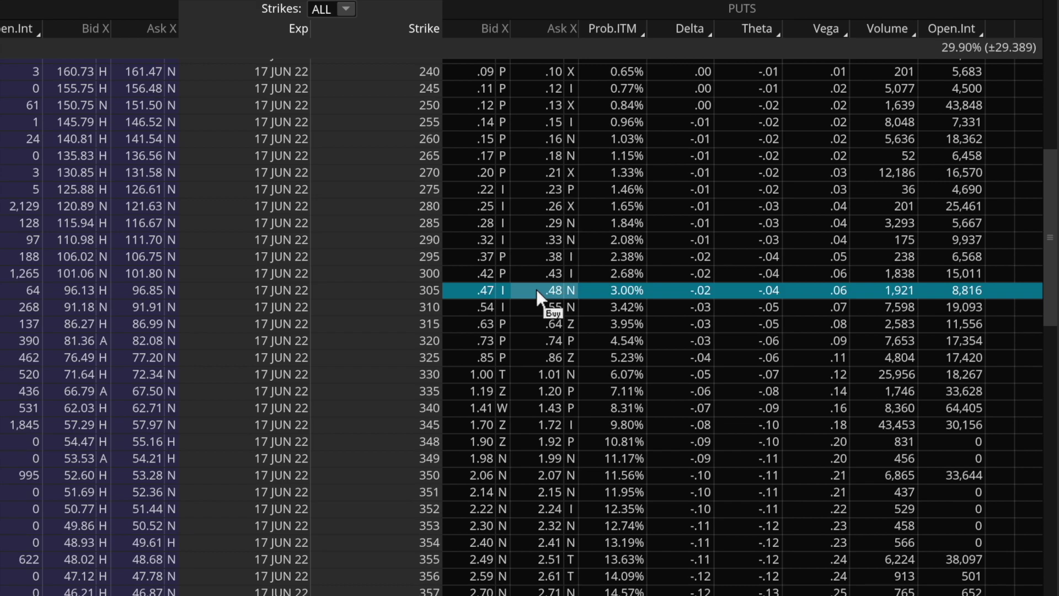
# - Create a sell strangle order on SPY for 17 JUN 22 with the 453 call and 305 put
pyautogui.rightClick(620, 293)
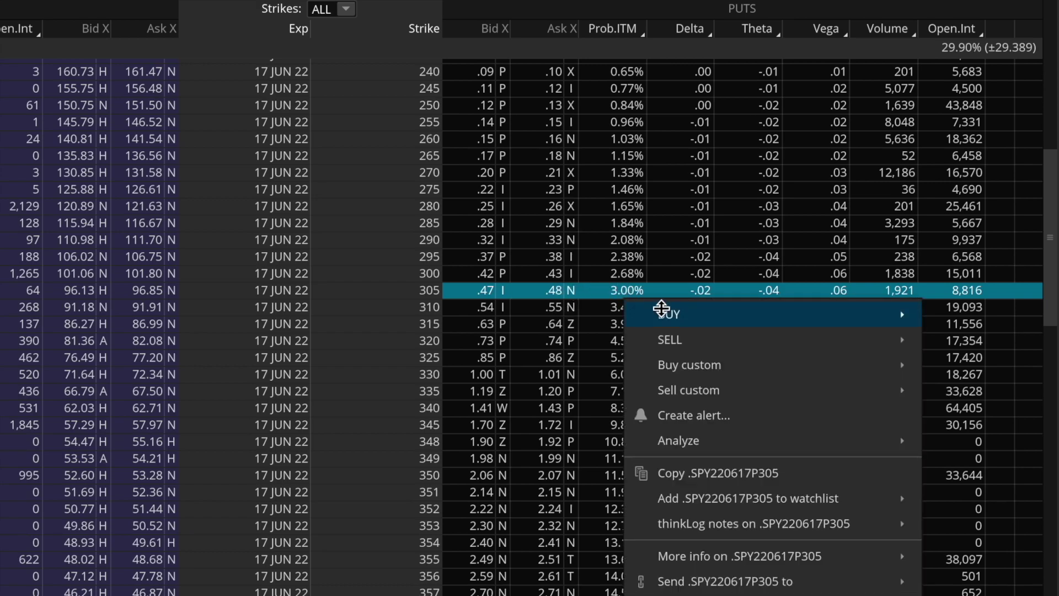
pyautogui.moveTo(672, 342)
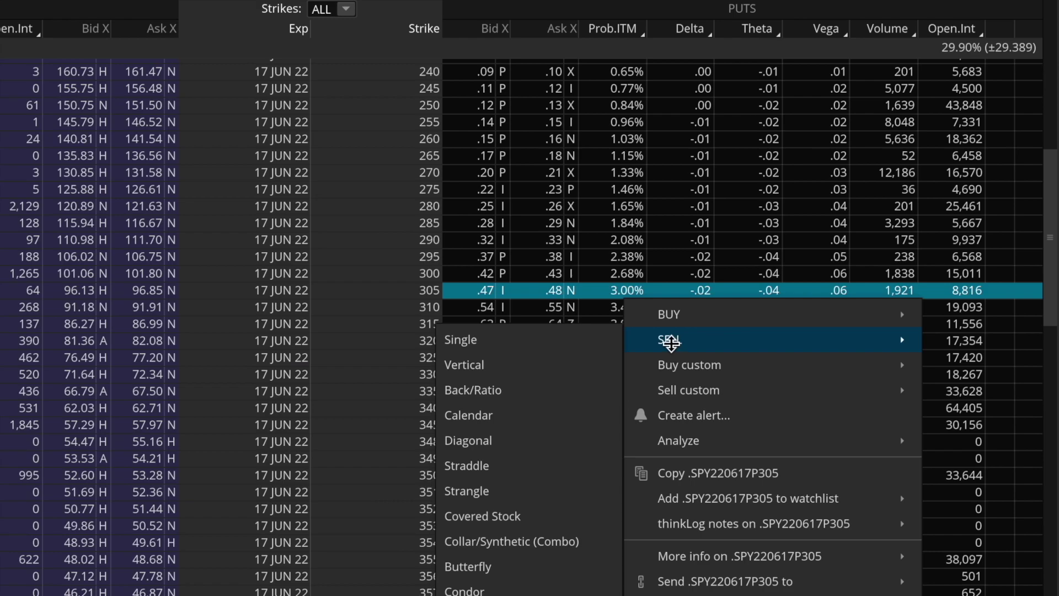
pyautogui.click(526, 490)
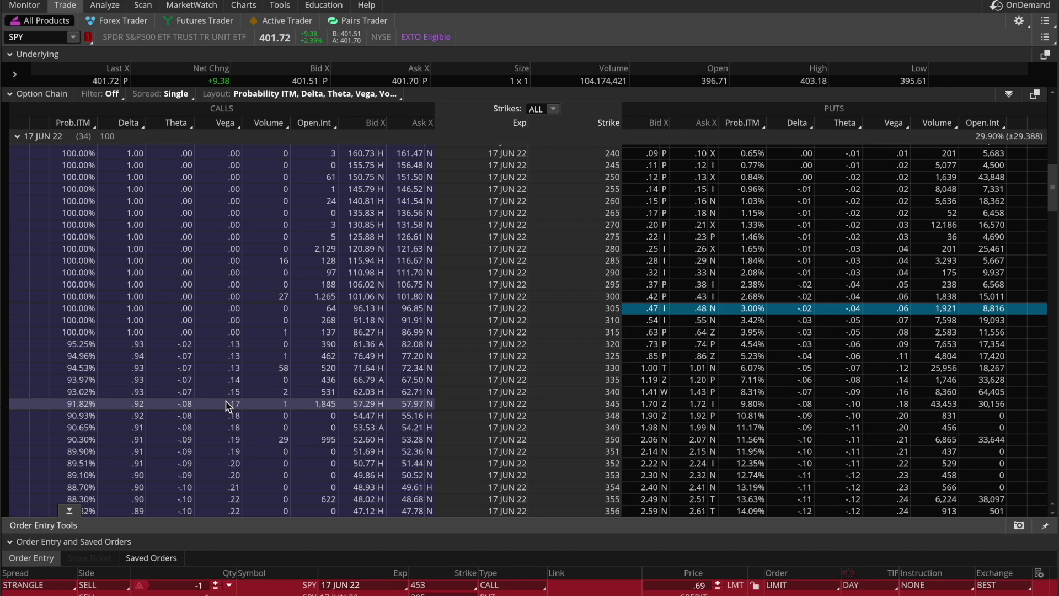
# - Open the Calculator app and multiply 70 by 5
pyautogui.press('super+space')
pyautogui.write('calc')
pyautogui.press('Return')
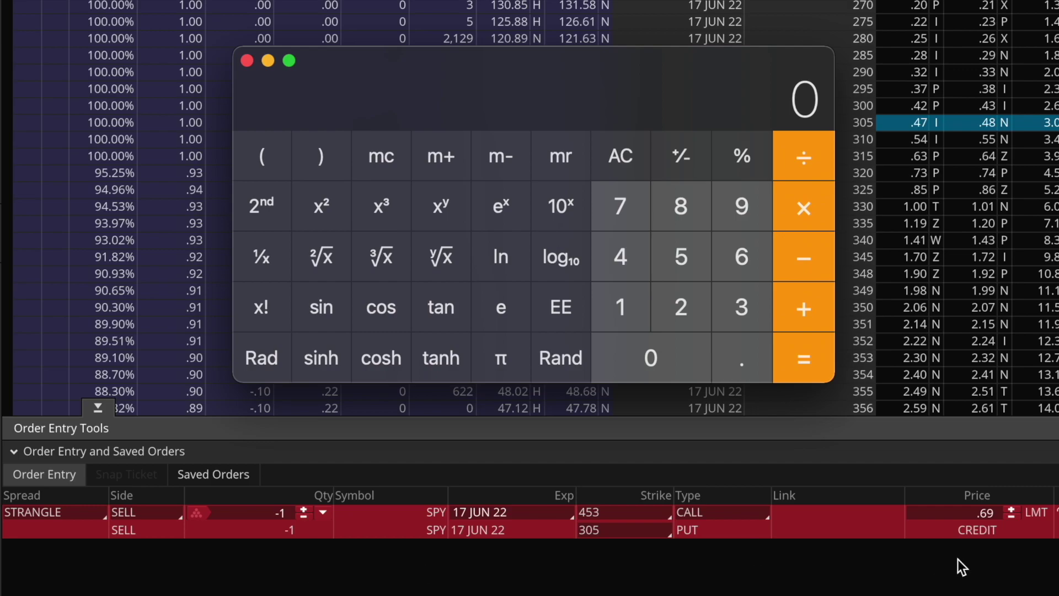
pyautogui.write('70')
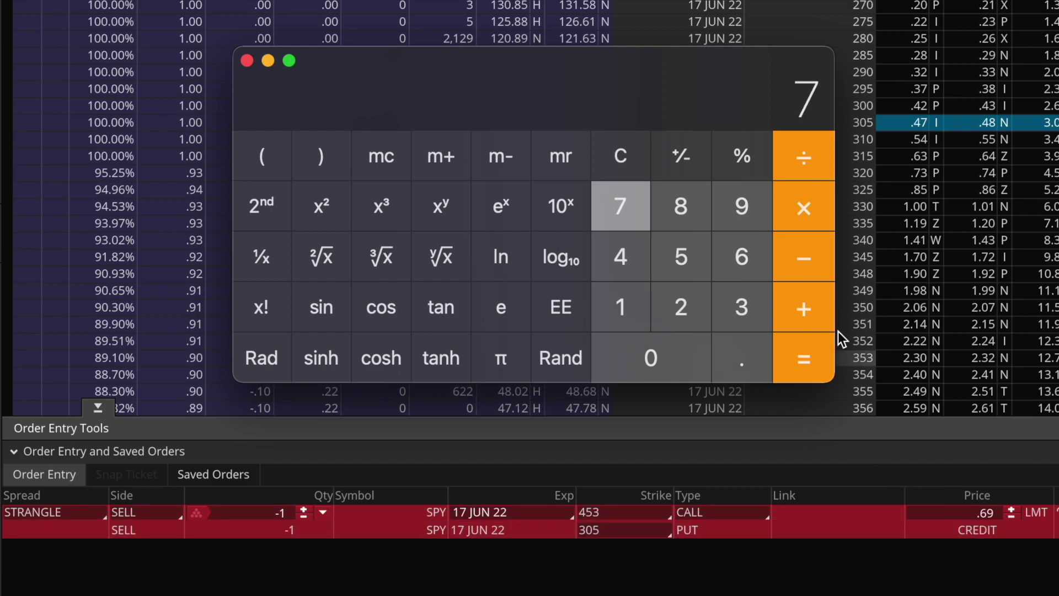
pyautogui.click(806, 208)
pyautogui.write('5')
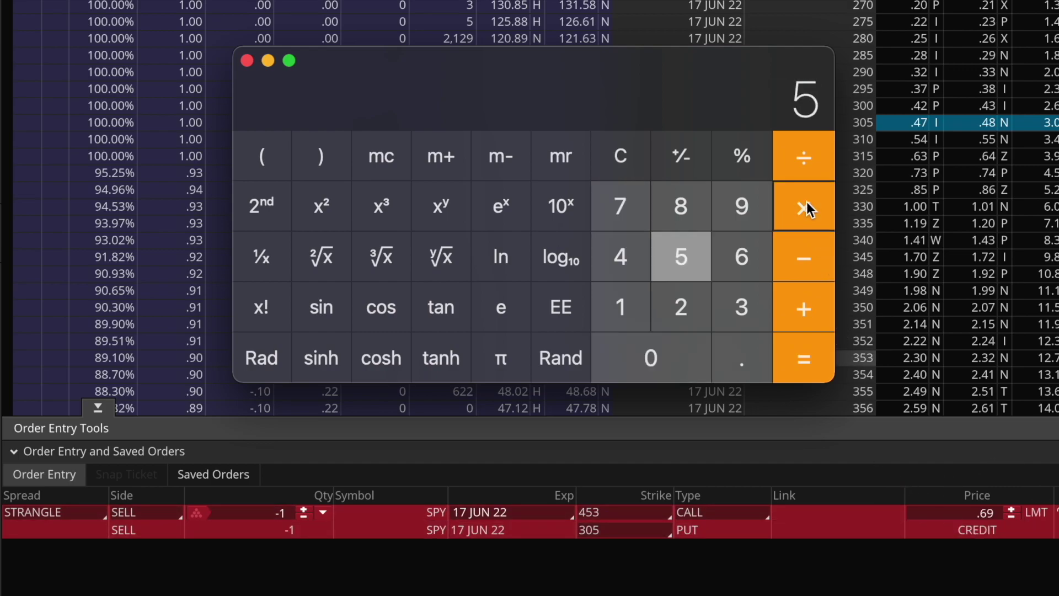
pyautogui.press('BackSpace')
pyautogui.write('350')
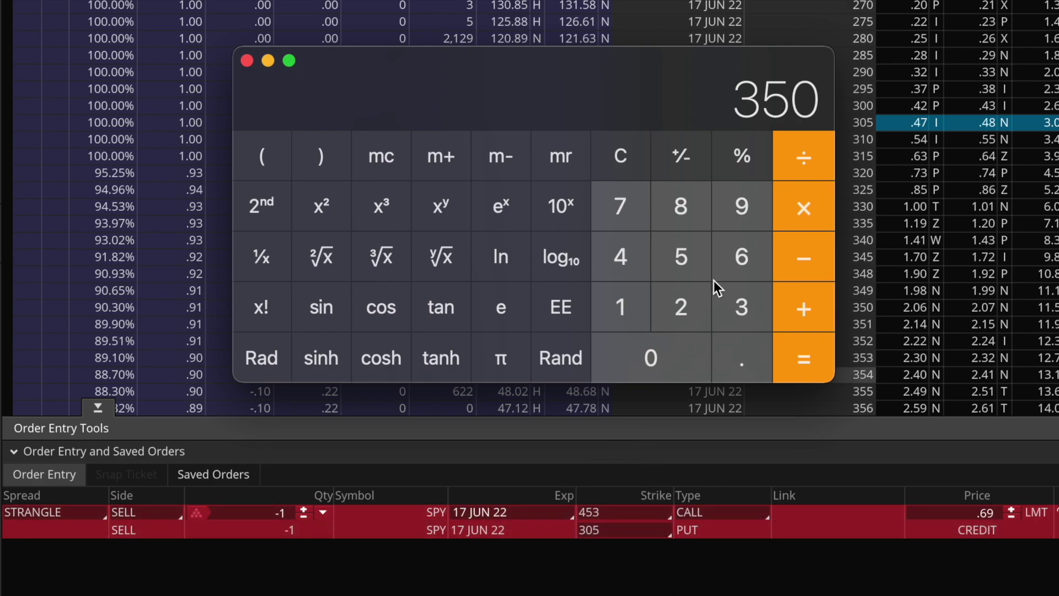
# - Multiply the calculator result by 12, divide it by 25000, and close the calculator
pyautogui.click(802, 207)
pyautogui.write('12')
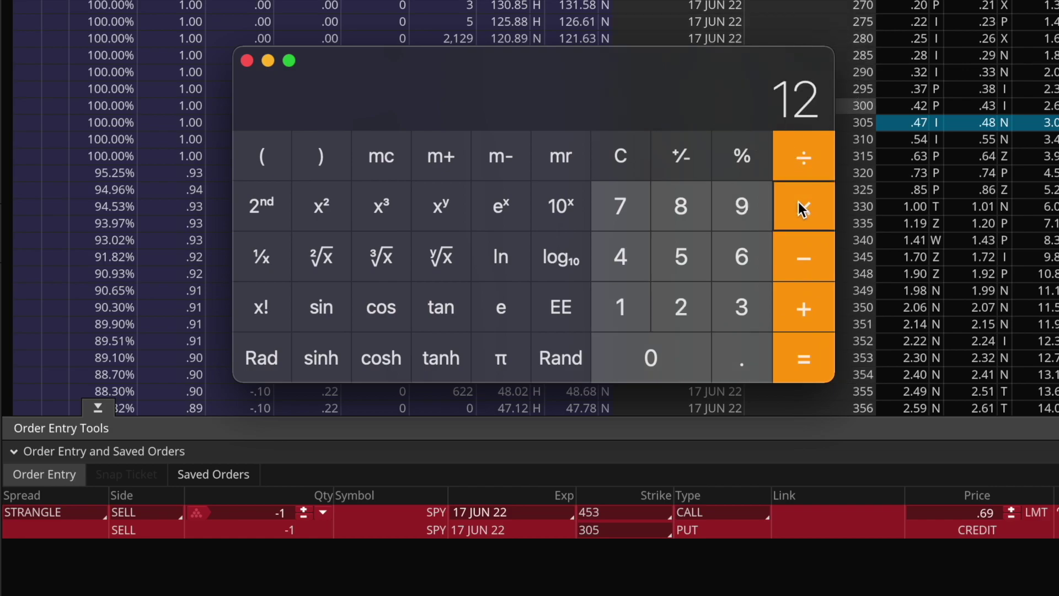
pyautogui.press('Return')
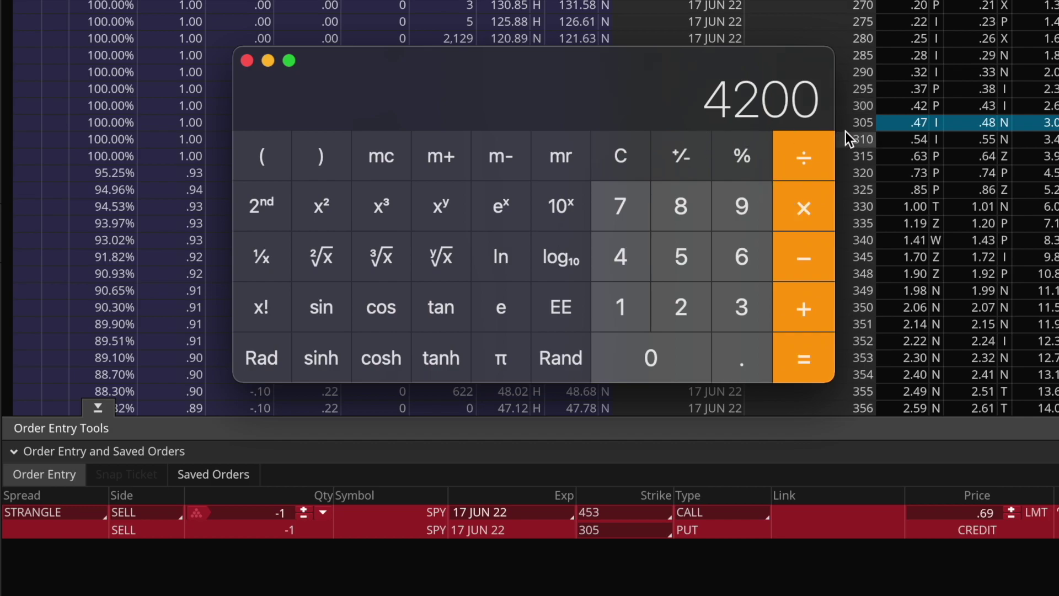
pyautogui.click(805, 152)
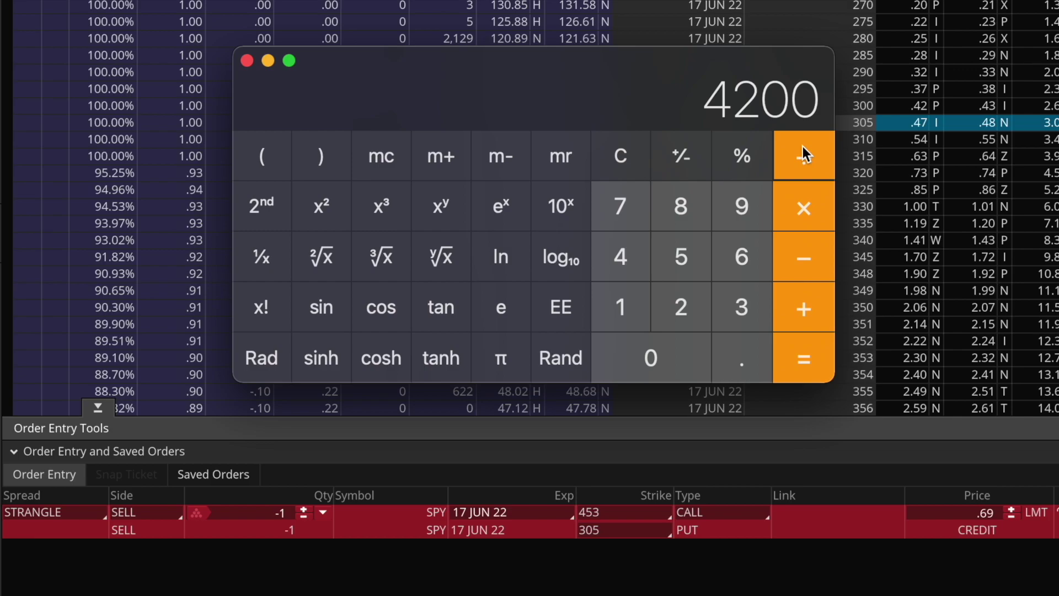
pyautogui.write('25000')
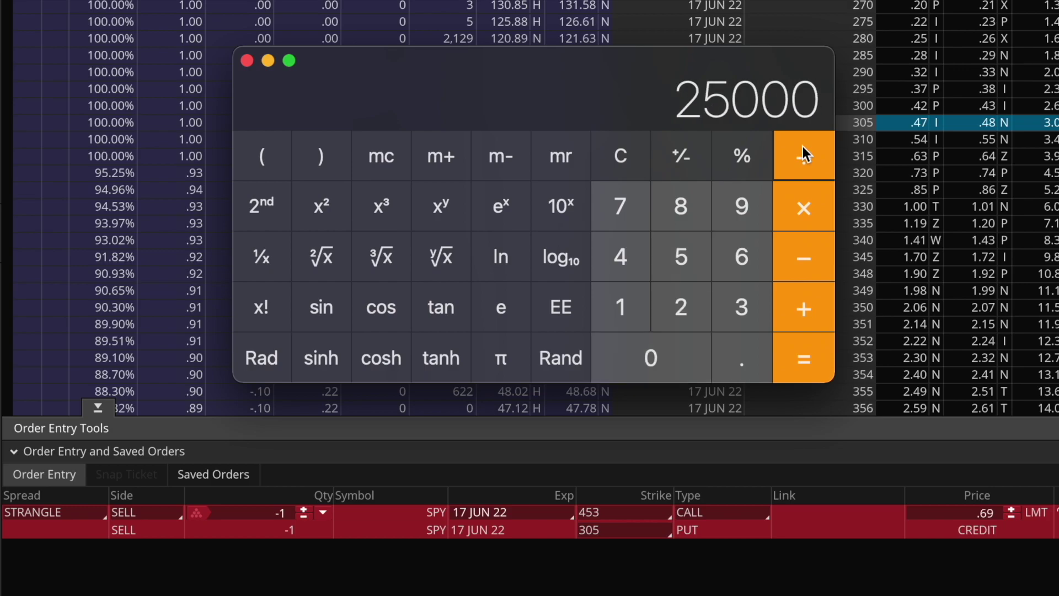
pyautogui.press('Return')
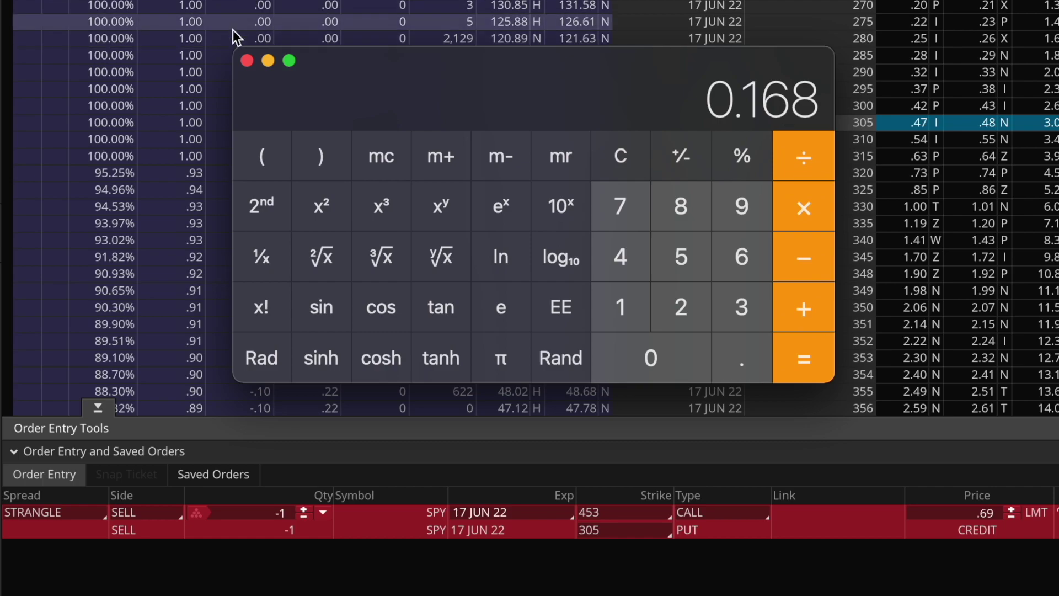
pyautogui.click(247, 61)
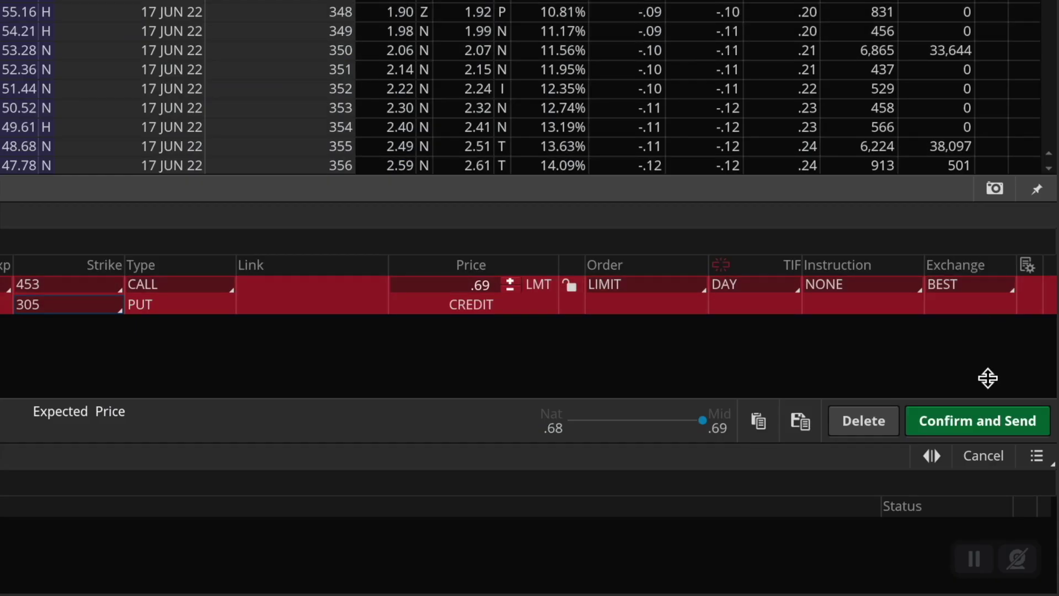
# - Review the single strangle's order confirmation, dismiss it without sending, and raise the order quantity to 5
pyautogui.click(976, 417)
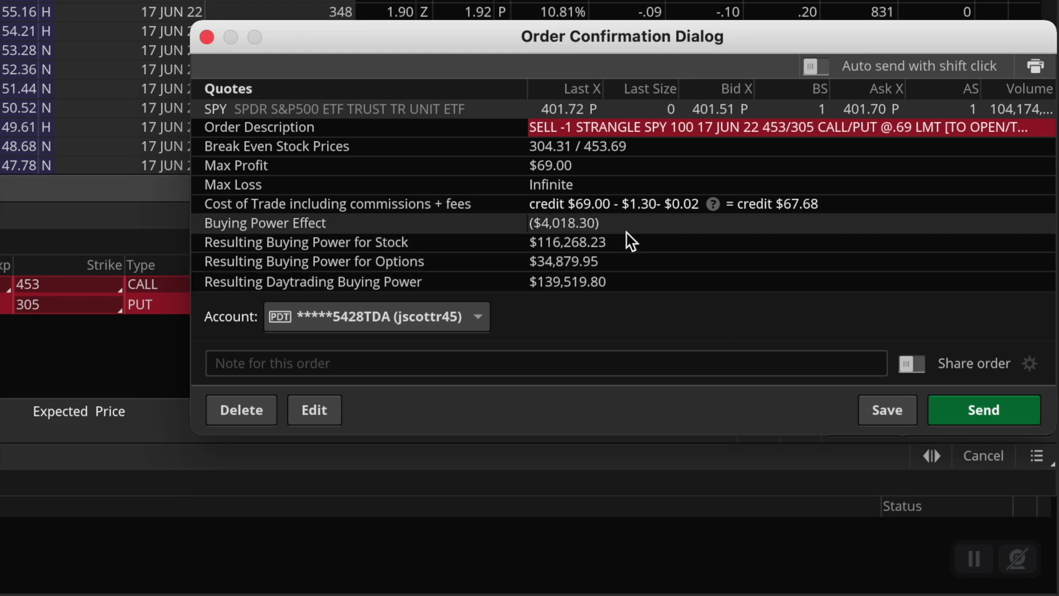
pyautogui.click(207, 37)
pyautogui.click(346, 281)
pyautogui.click(346, 280)
pyautogui.click(348, 288)
pyautogui.click(348, 288)
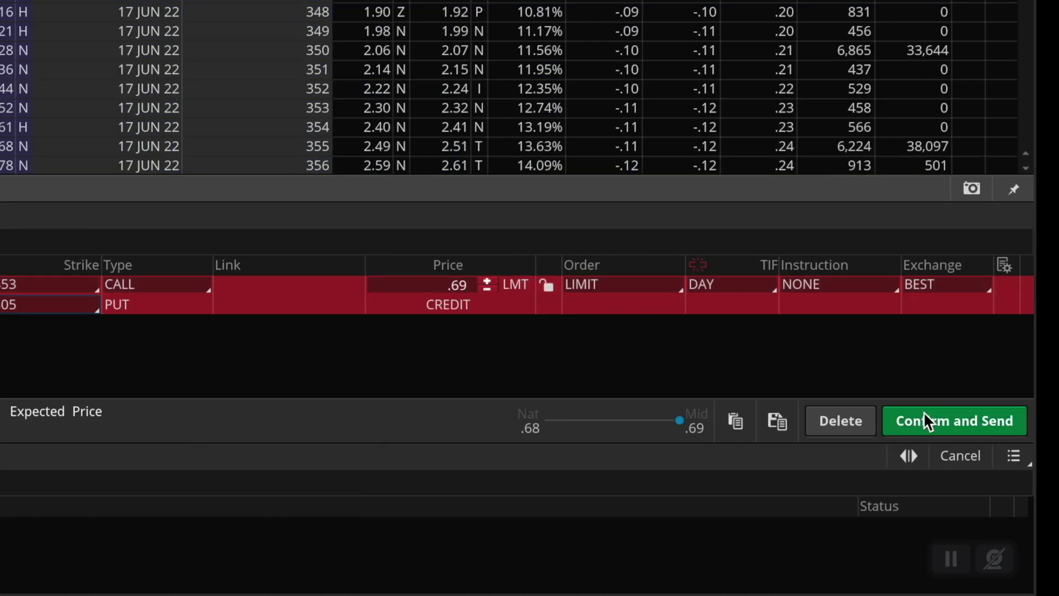
# - Review the buying power effect in the five-strangle order confirmation and delete the order without sending it
pyautogui.click(923, 414)
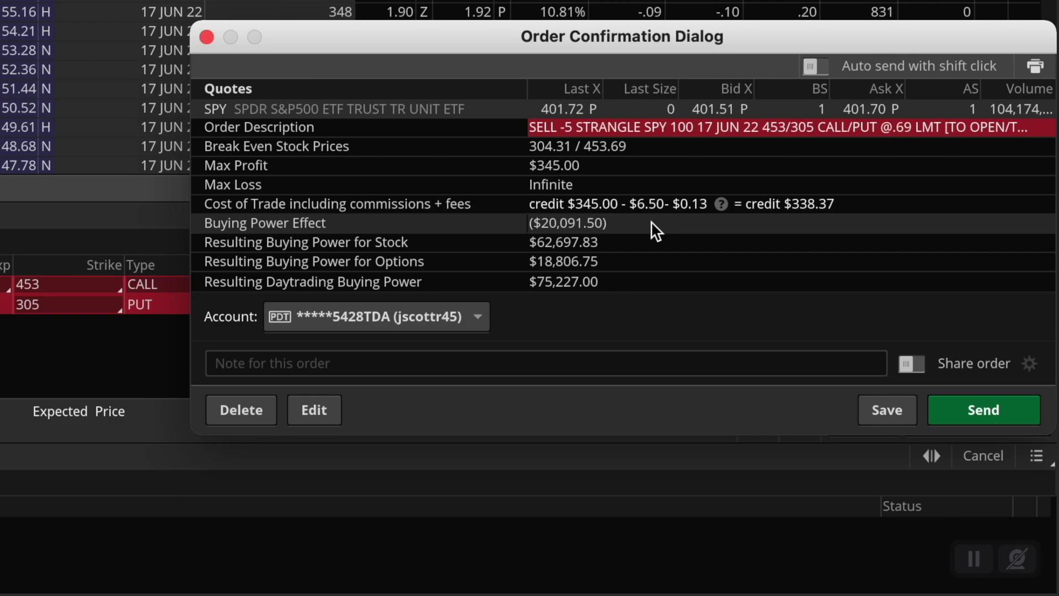
pyautogui.click(245, 402)
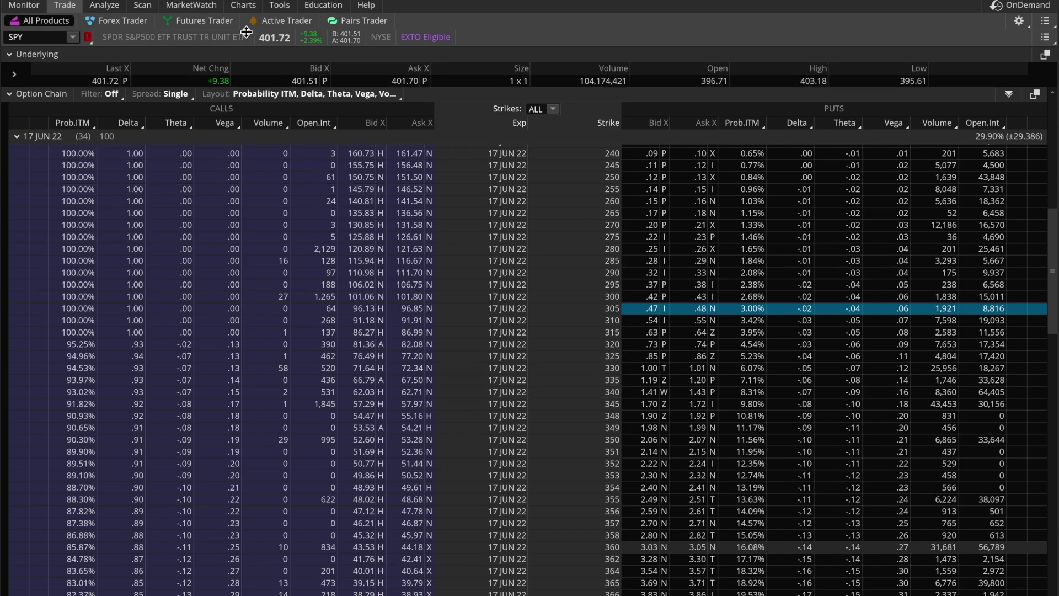
# - Return to the SPY chart and compress its price scale to show levels below 330
pyautogui.click(243, 5)
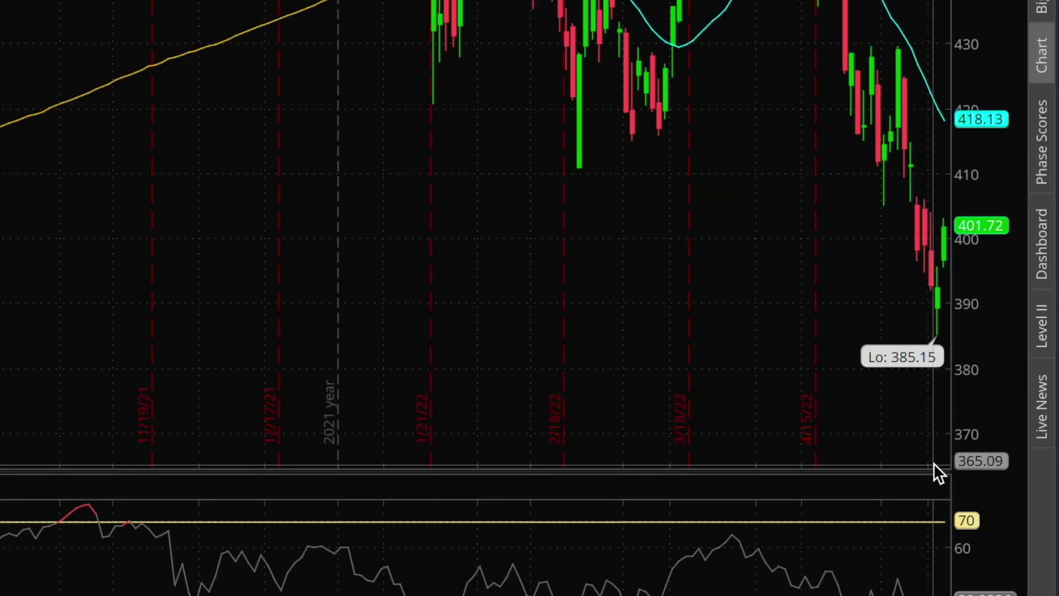
pyautogui.moveTo(1002, 449); pyautogui.dragTo(989, 567)
pyautogui.moveTo(988, 355); pyautogui.dragTo(993, 466)
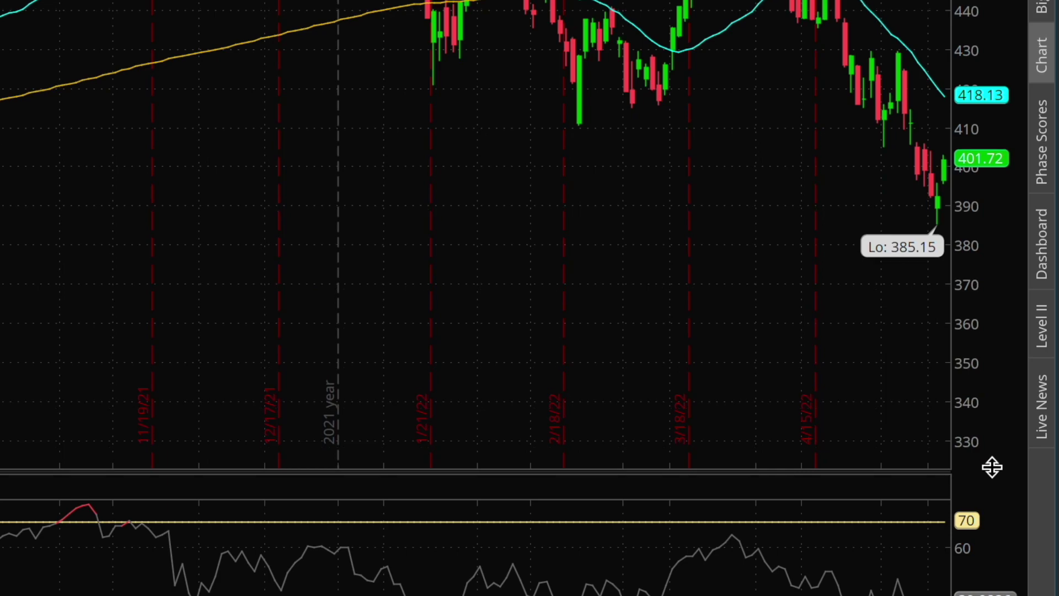
pyautogui.moveTo(993, 314); pyautogui.dragTo(1000, 419)
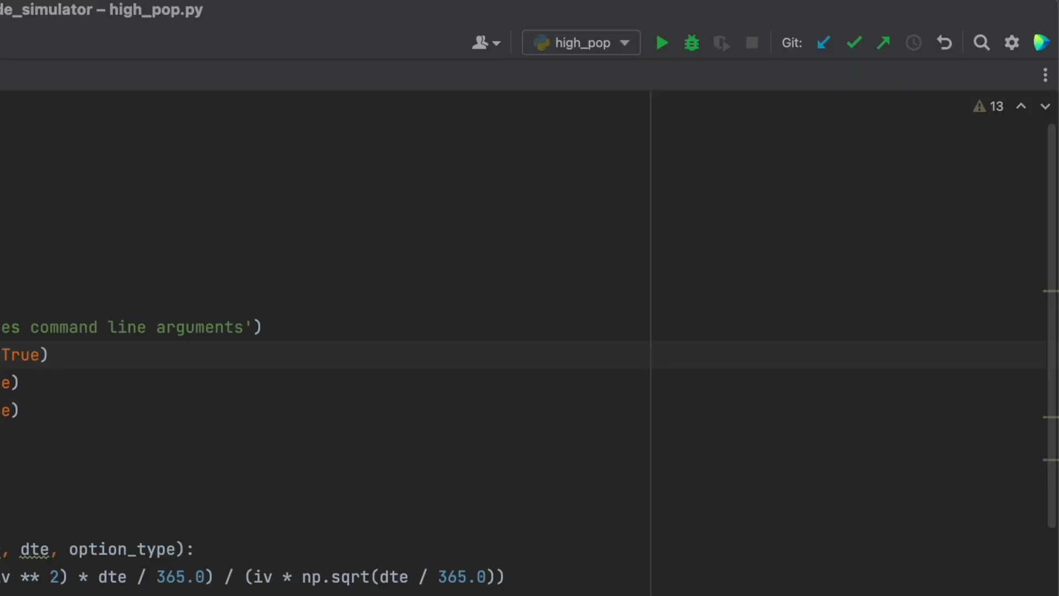
# - In PyCharm, accept the high_pop run configuration with parameters -capital 25000 -trades 500 -trials 5, and run the script
pyautogui.click(563, 48)
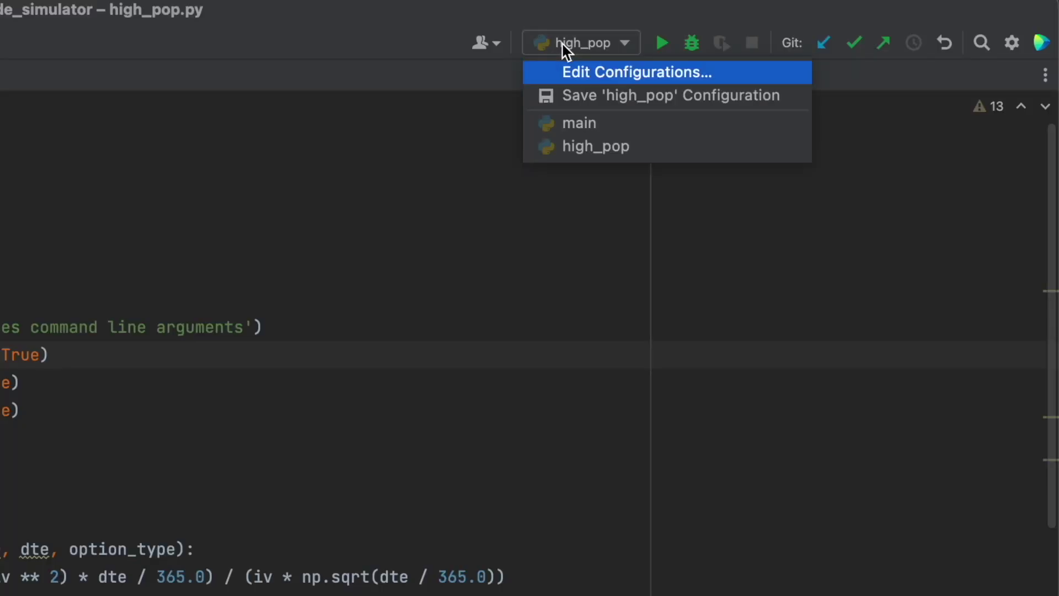
pyautogui.click(643, 74)
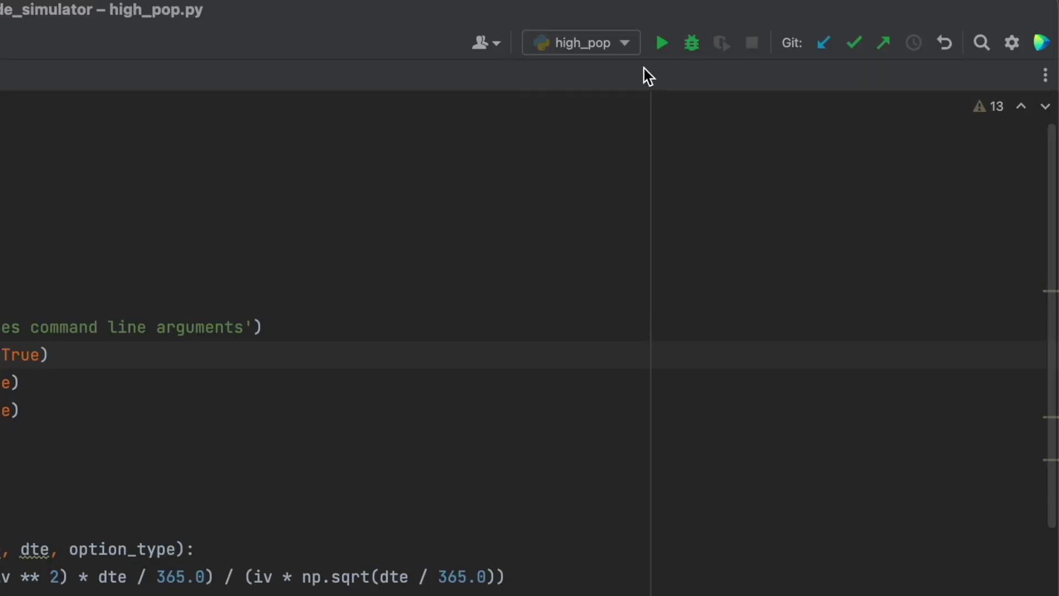
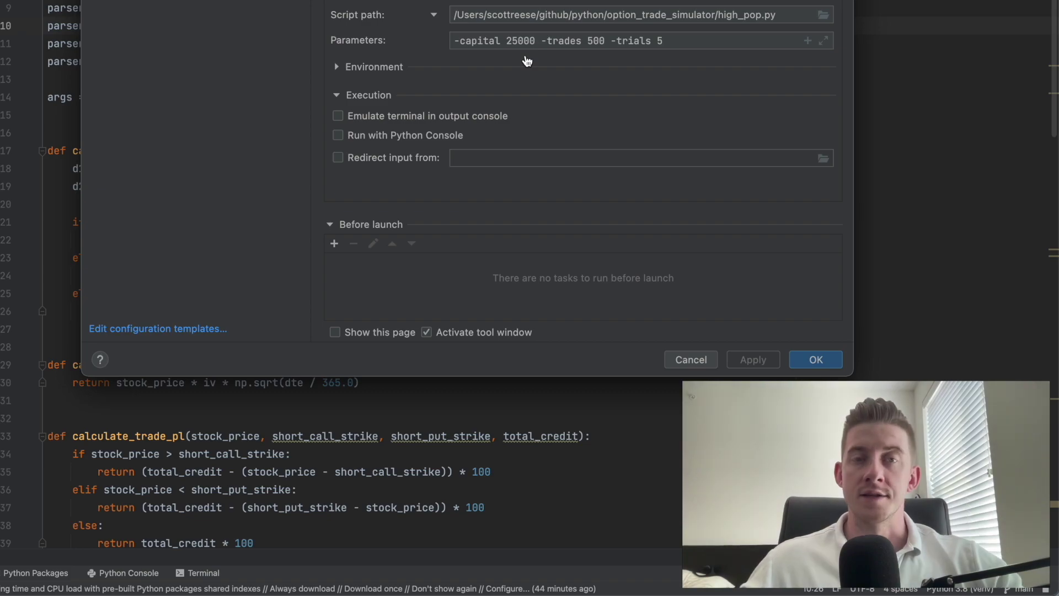
pyautogui.click(811, 359)
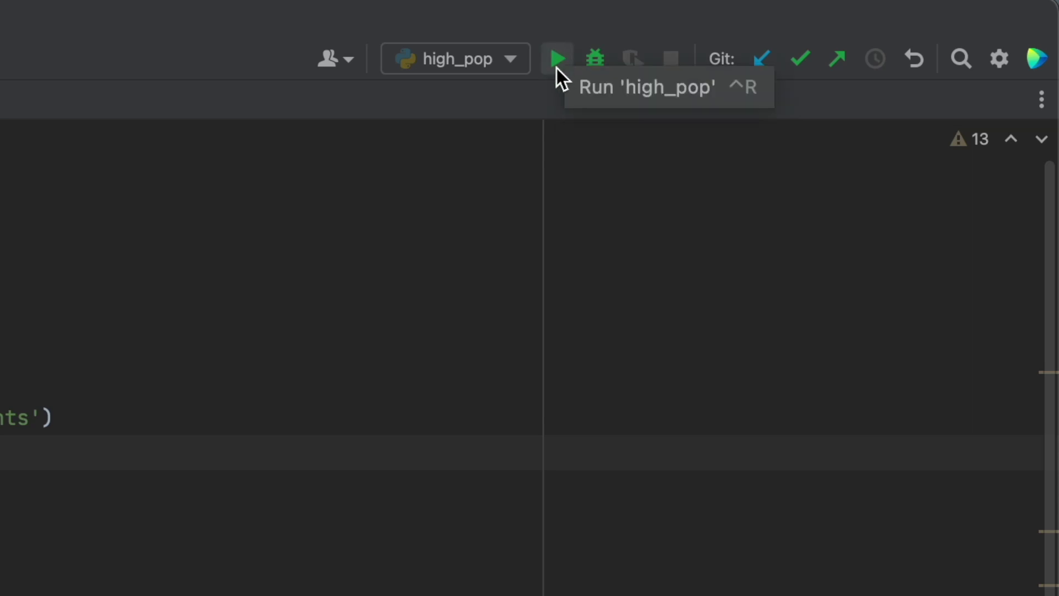
pyautogui.click(556, 66)
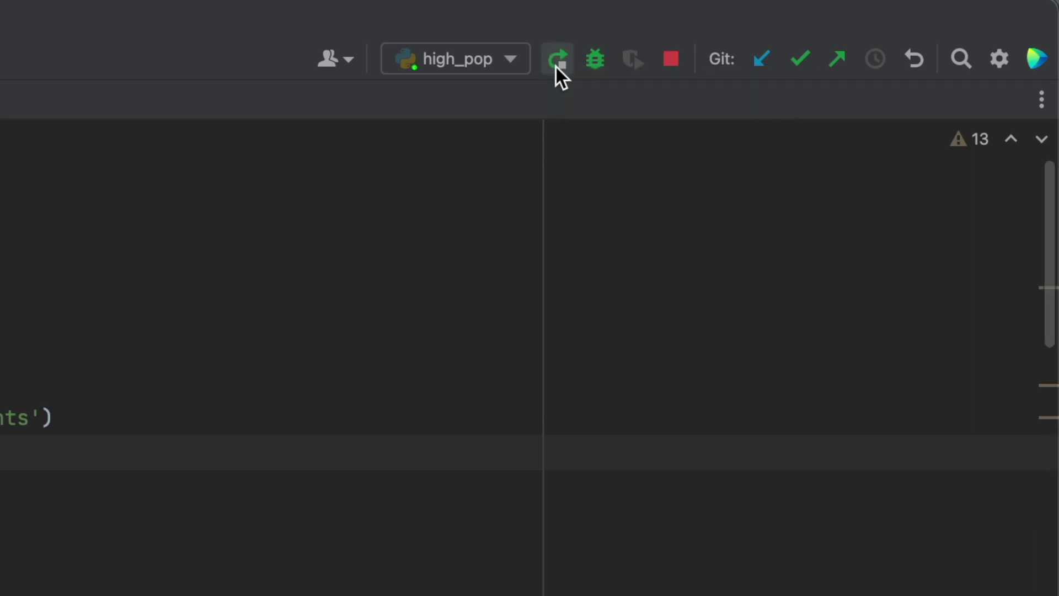